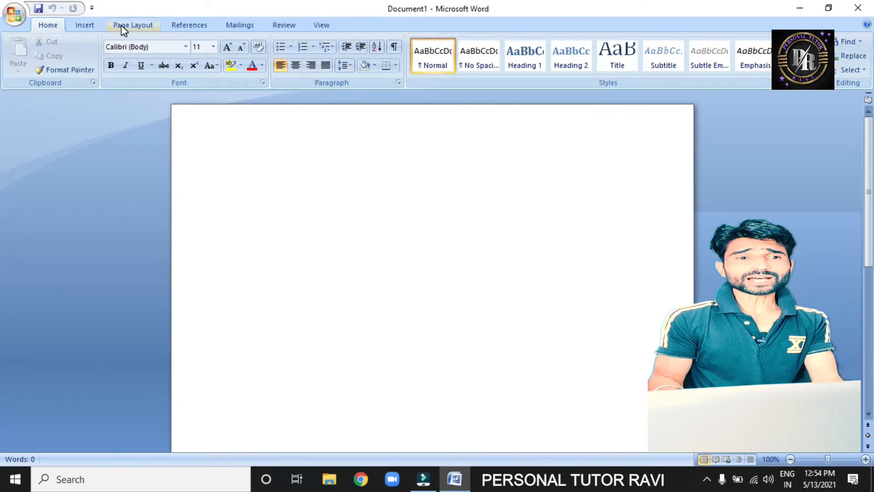
Start the Step by Step Mail Merge Wizard for letters and proceed to choosing the starting document.
left_click(239, 26)
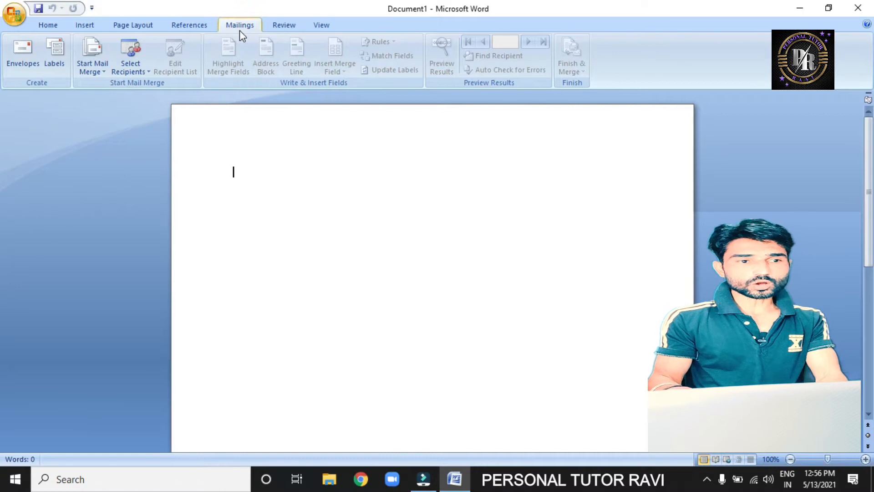
left_click(93, 68)
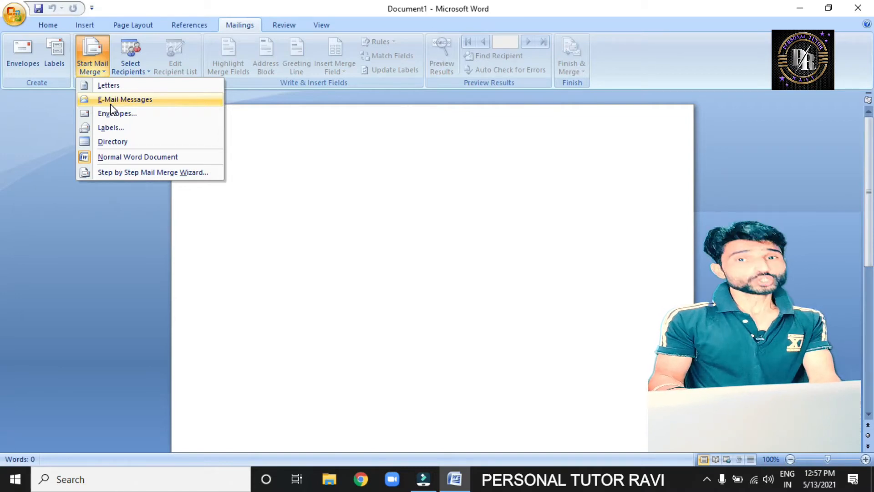
left_click(127, 177)
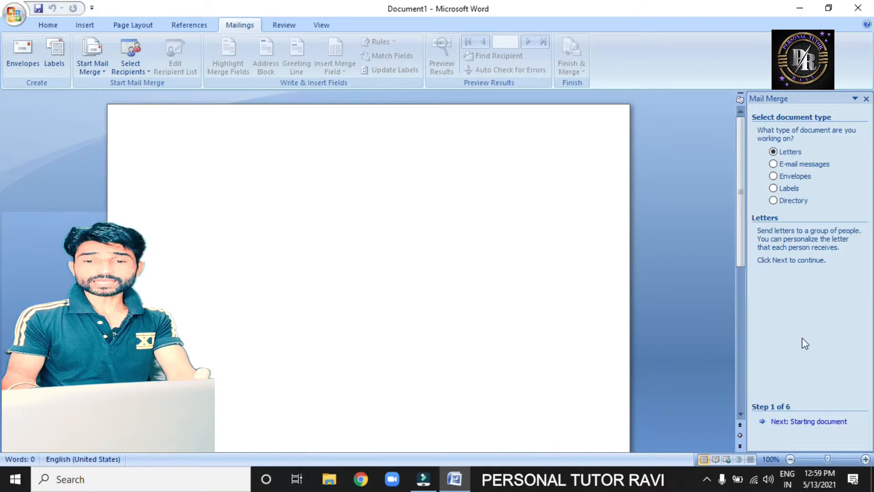
left_click(800, 423)
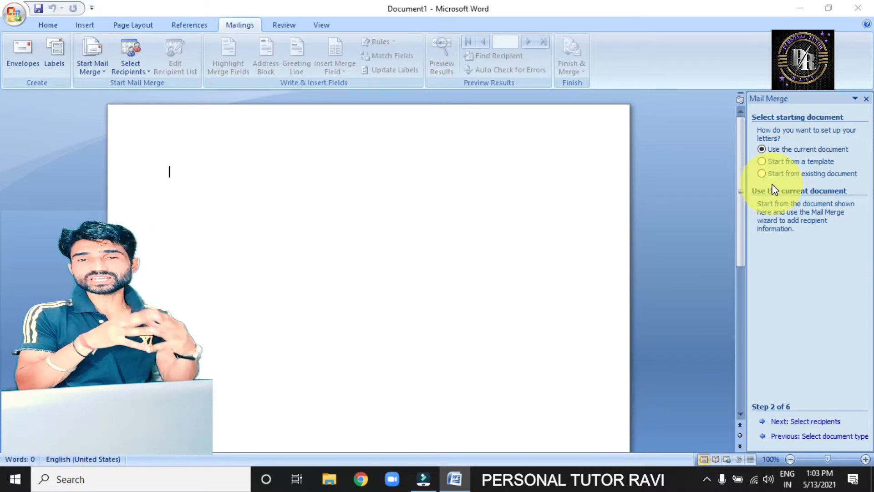
Set up the letters from a template, using the Oriel Merge Letter template as a new document.
left_click(763, 163)
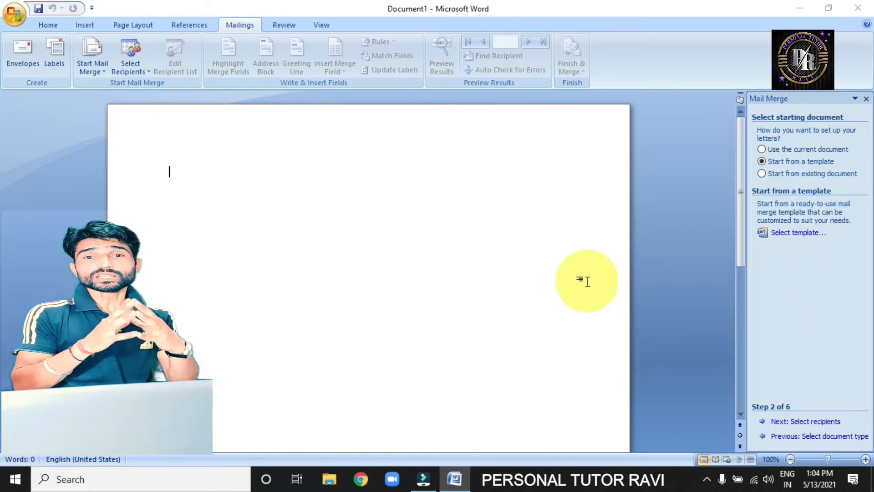
left_click(803, 424)
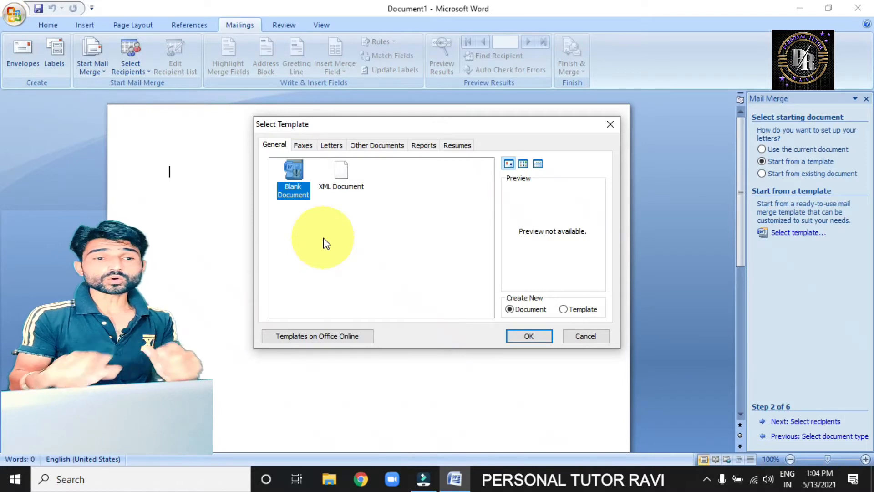
left_click(332, 146)
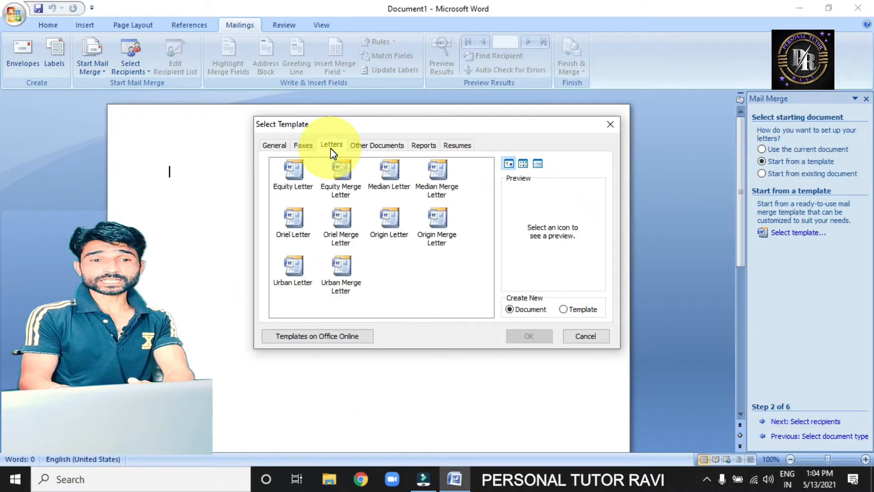
left_click(343, 219)
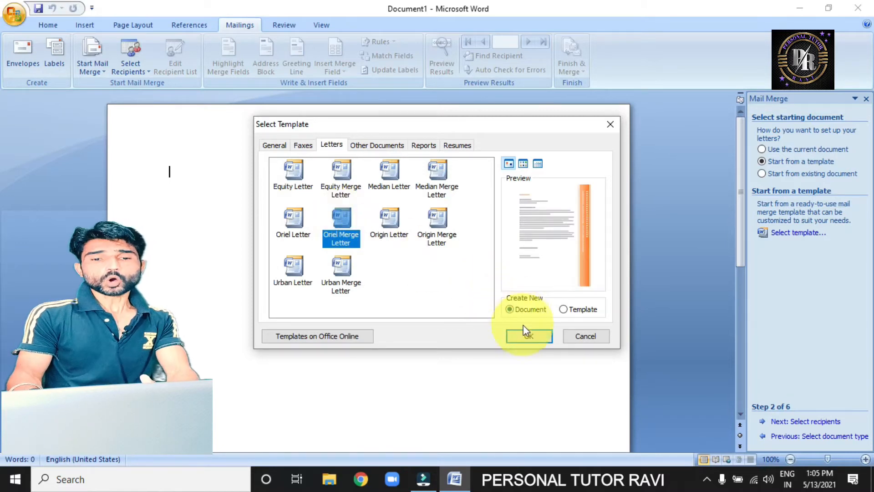
left_click(525, 336)
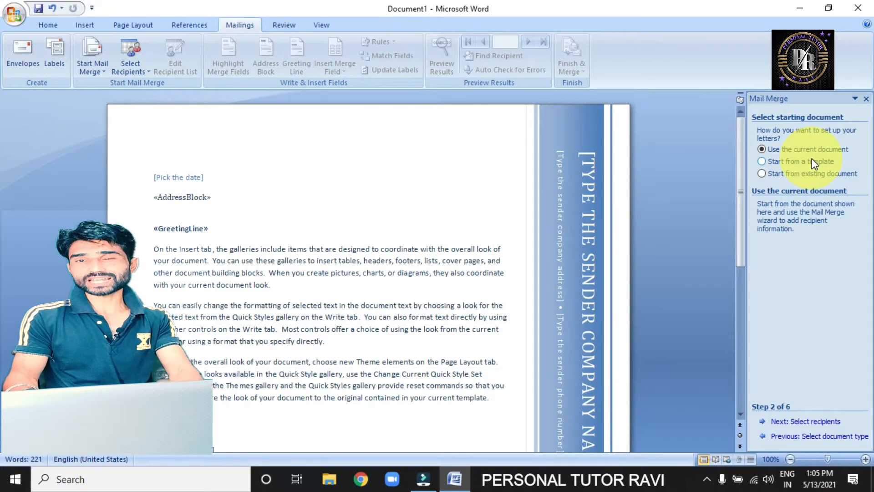
Create a new recipient list and enter five recipients with title Demo, their full names, company IBM, addresses and contact details.
left_click(802, 424)
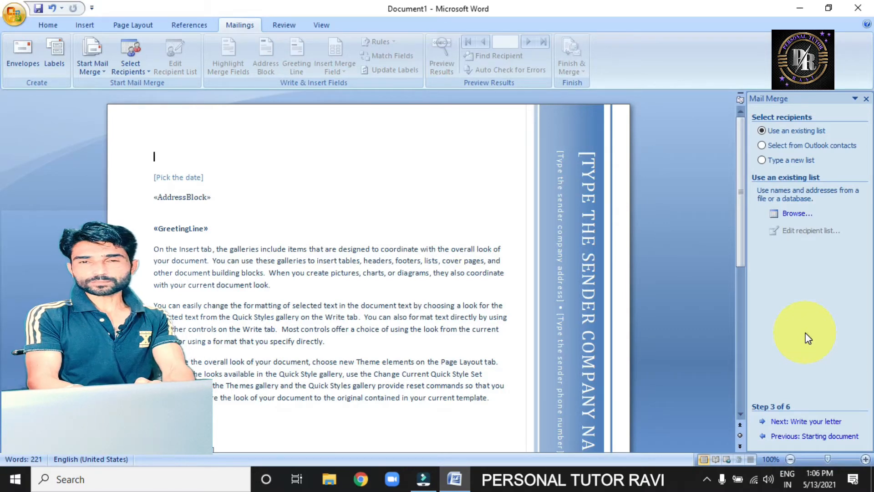
left_click(767, 162)
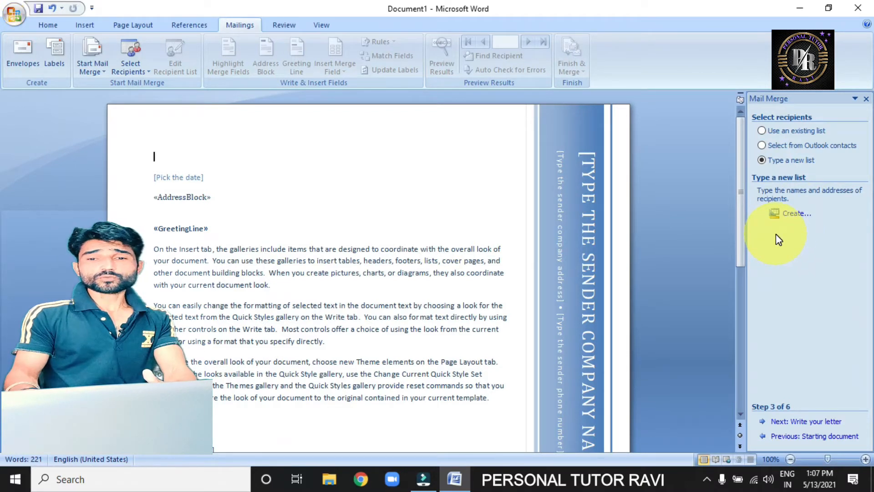
left_click(792, 214)
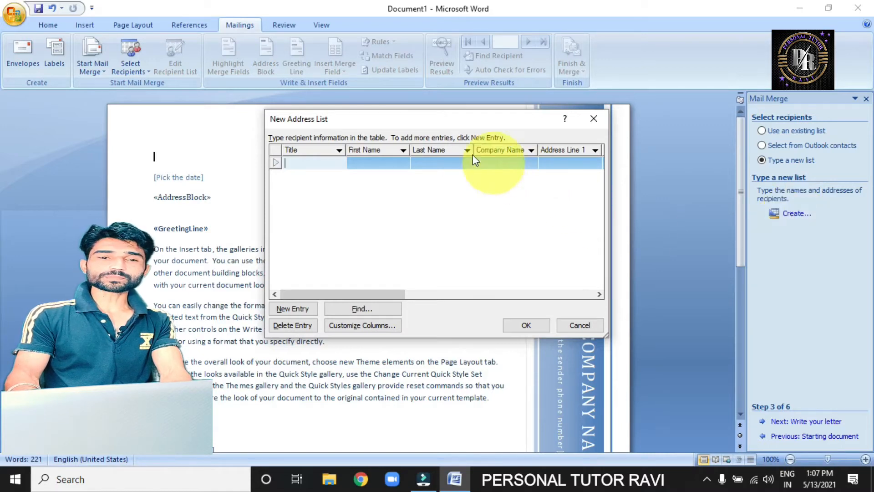
left_click_drag(444, 125, 368, 128)
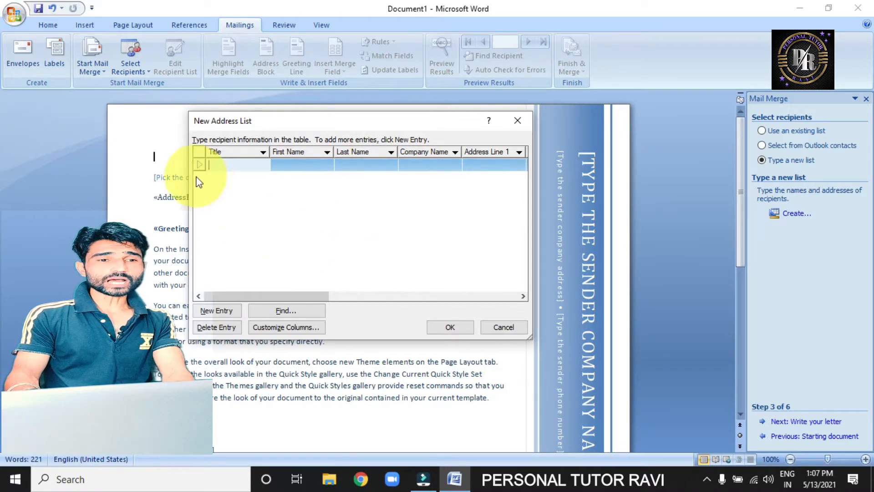
left_click_drag(287, 125, 277, 118)
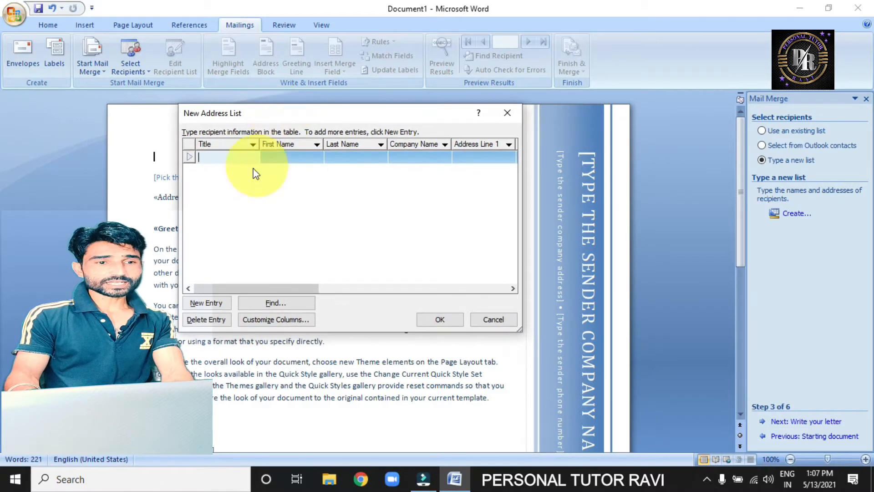
left_click(229, 156)
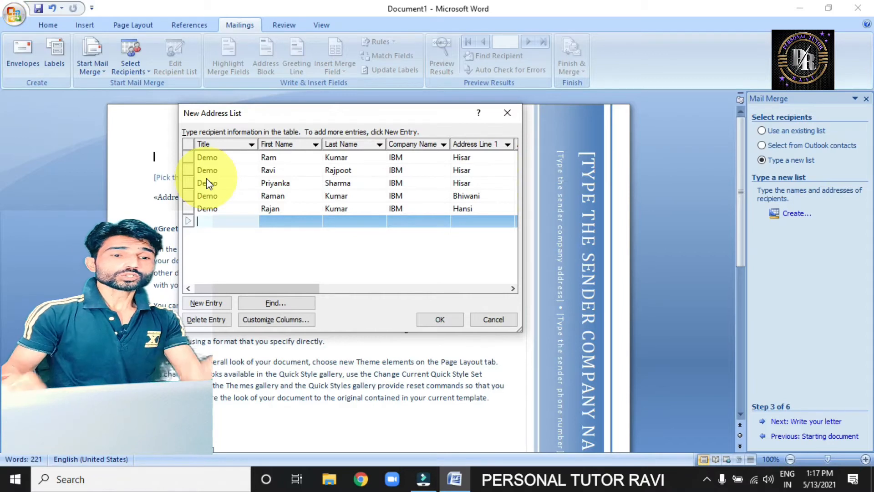
Review the new address list's entries across all columns, from title to e-mail address.
left_click_drag(321, 116, 309, 115)
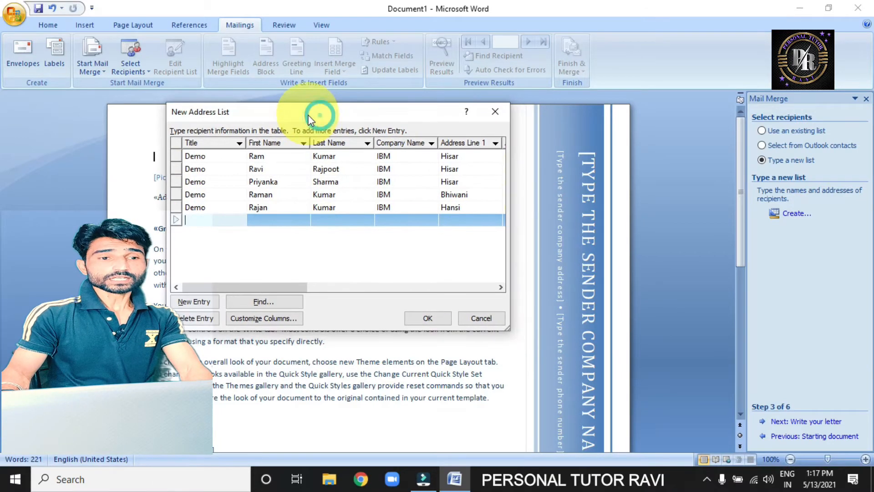
left_click_drag(275, 286, 227, 288)
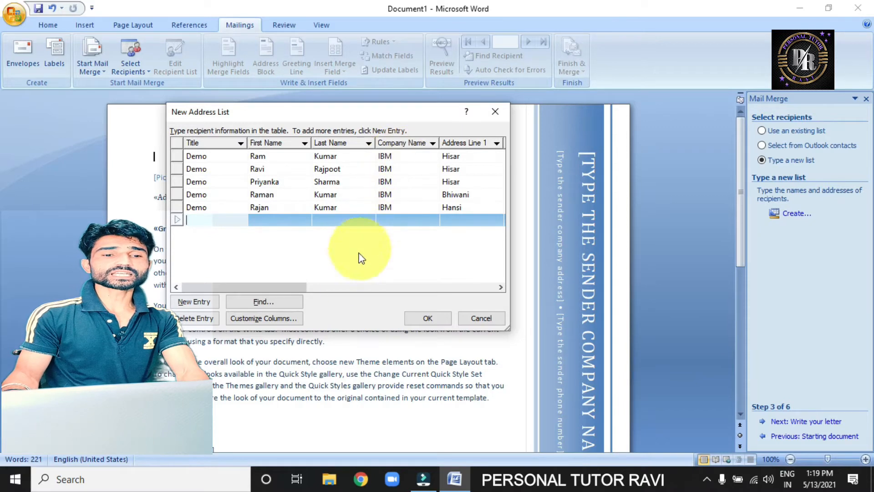
left_click_drag(288, 287, 343, 286)
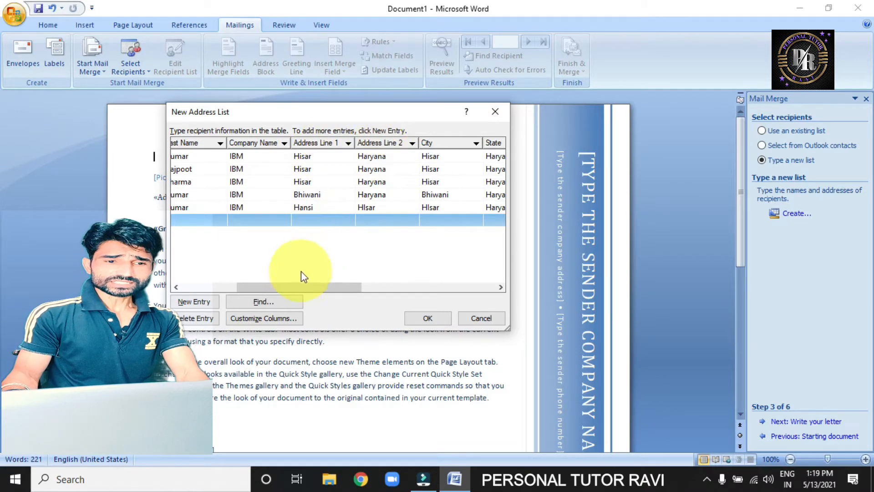
left_click_drag(278, 287, 364, 288)
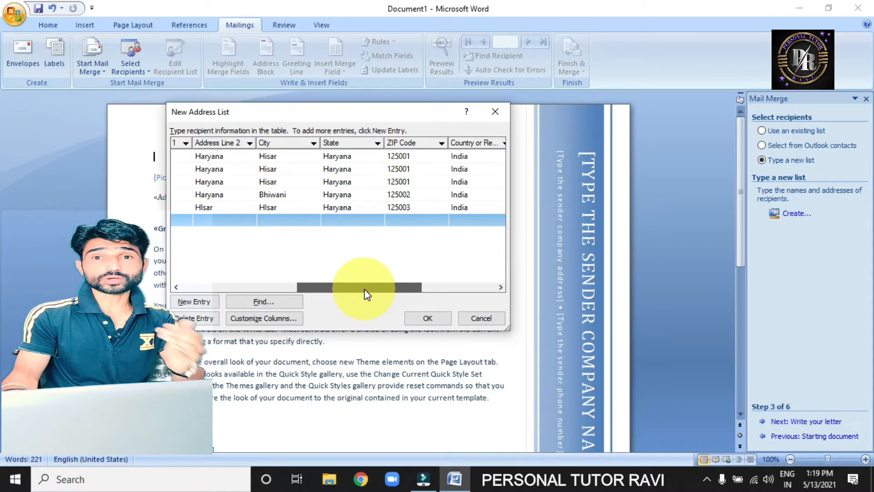
left_click_drag(364, 289, 241, 291)
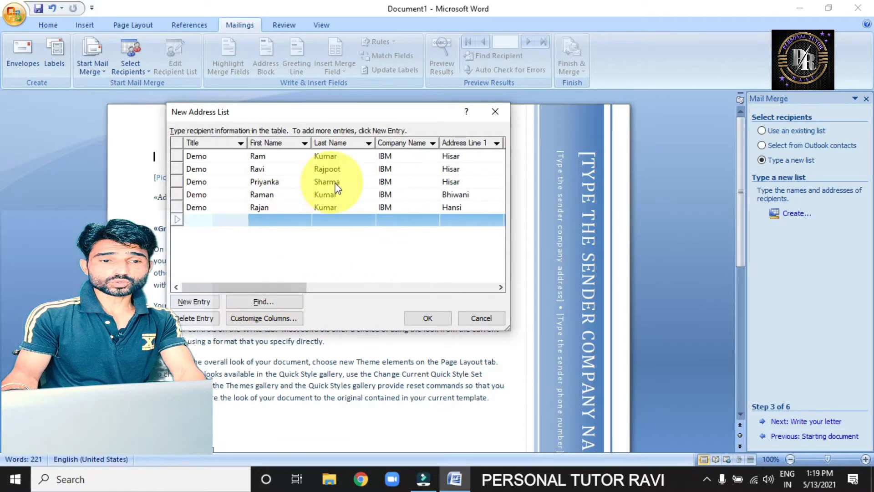
left_click_drag(268, 287, 457, 274)
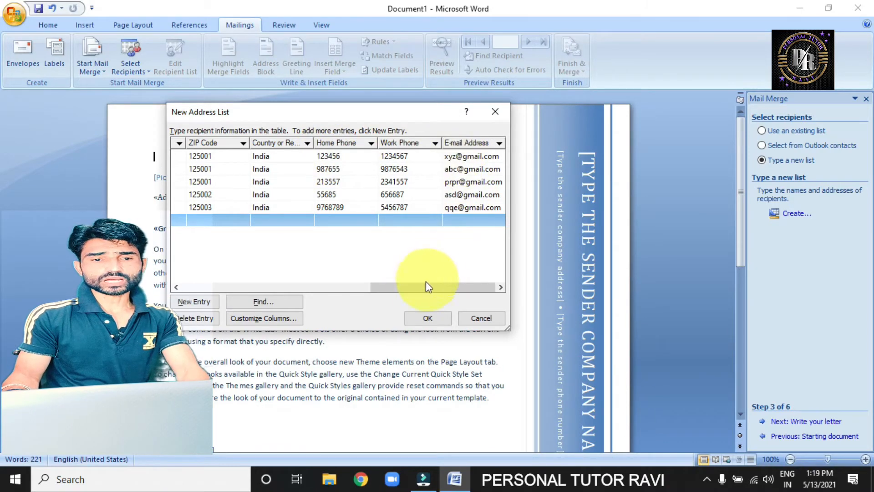
Confirm the address list and save it on the Desktop as pppp.
left_click_drag(387, 287, 198, 286)
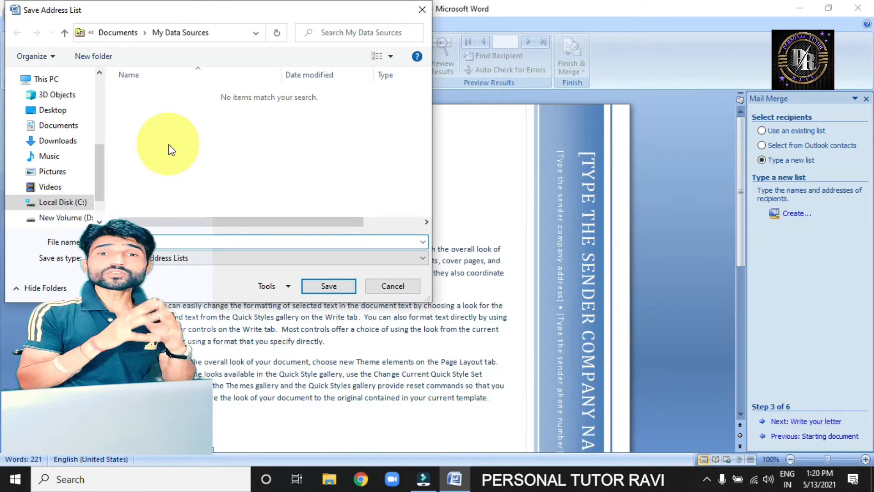
left_click(63, 110)
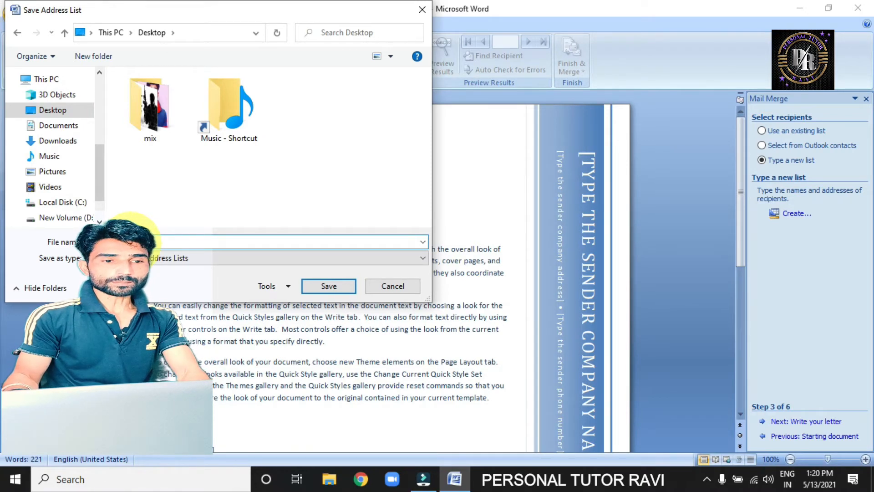
left_click(329, 286)
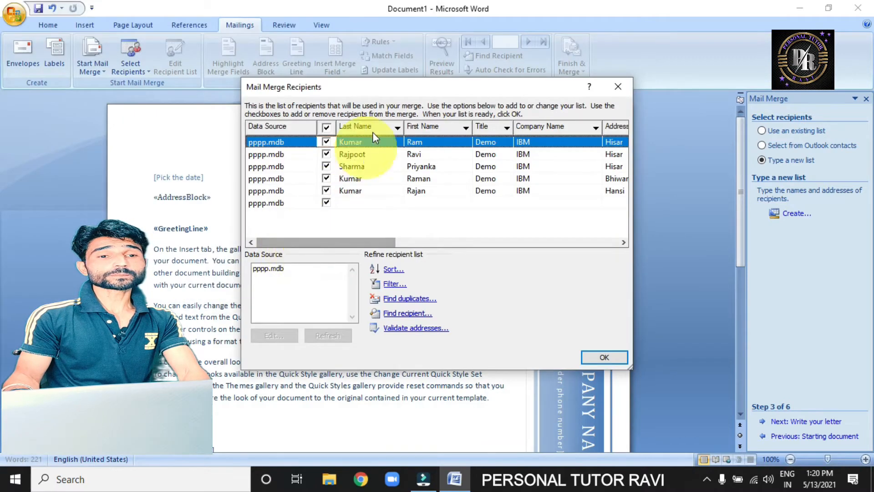
Select the pppp.mdb data source, accept all its merge recipients, and proceed to writing the letter.
left_click_drag(378, 87, 307, 69)
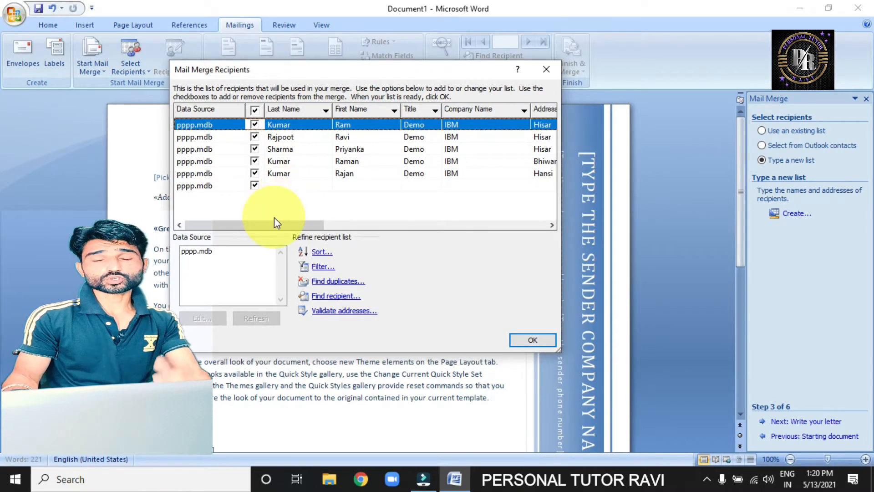
left_click_drag(262, 225, 255, 223)
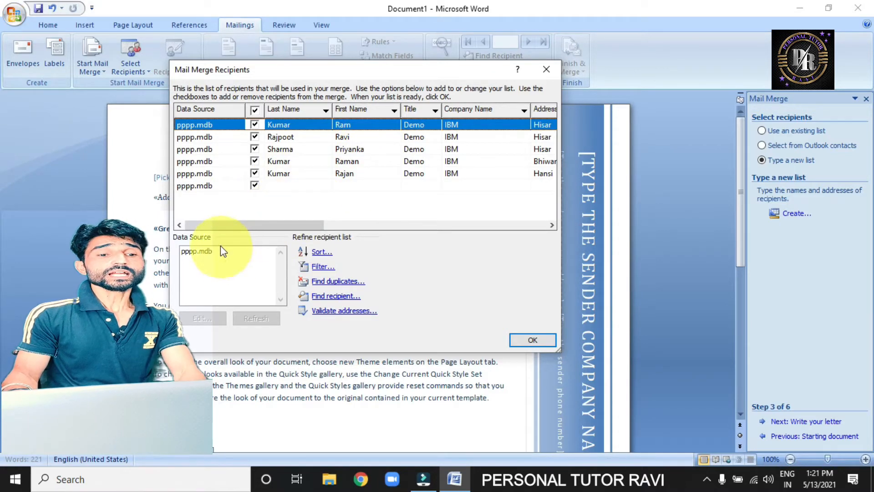
left_click(192, 255)
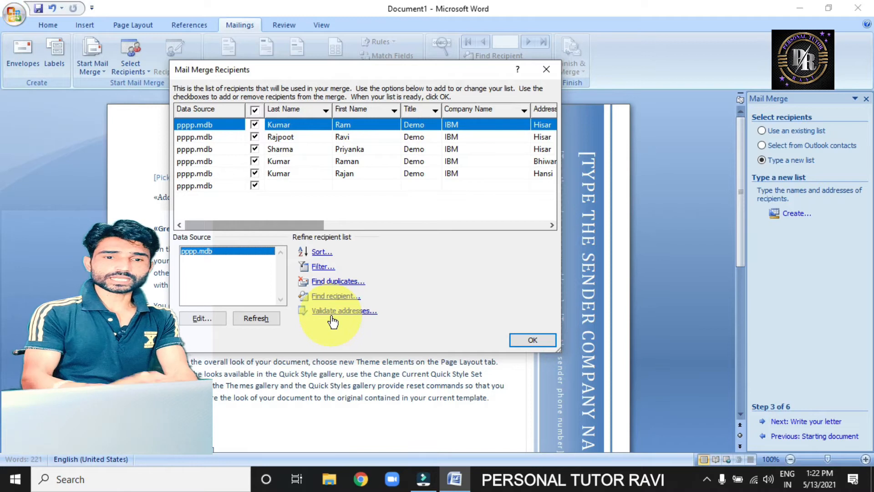
left_click(532, 342)
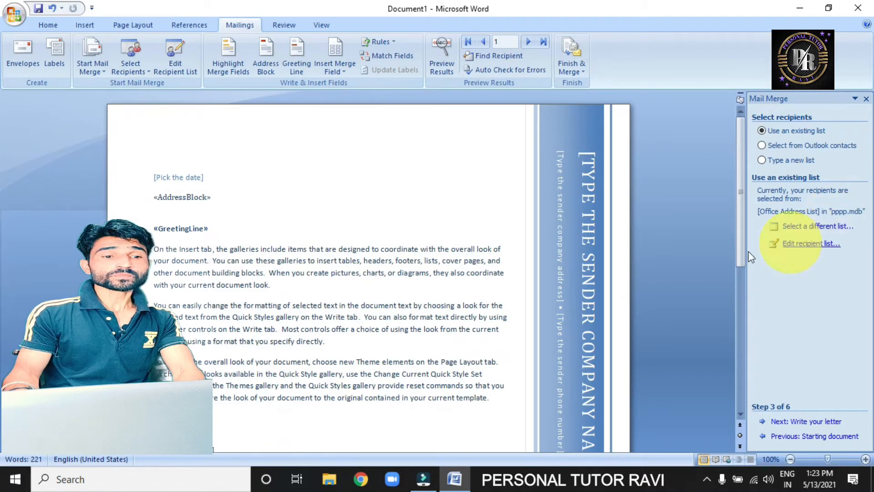
left_click(795, 424)
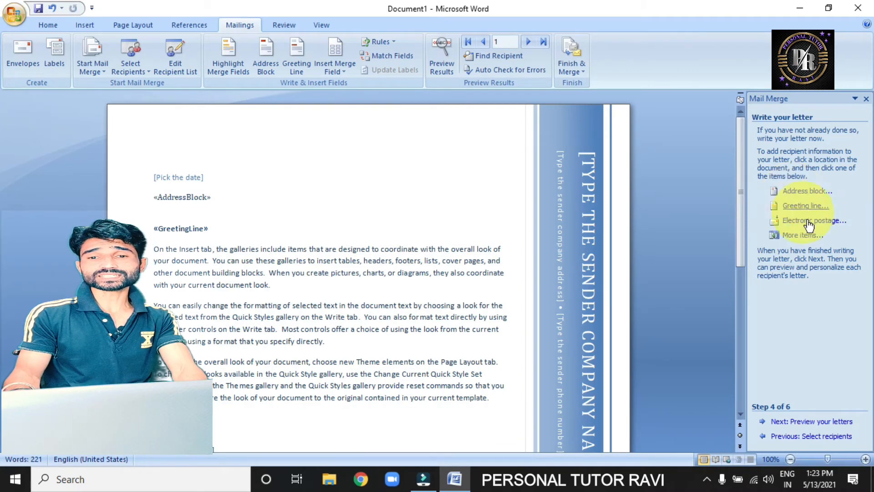
Preview the address block for the last and first recipients, and close its settings without inserting it.
left_click(804, 193)
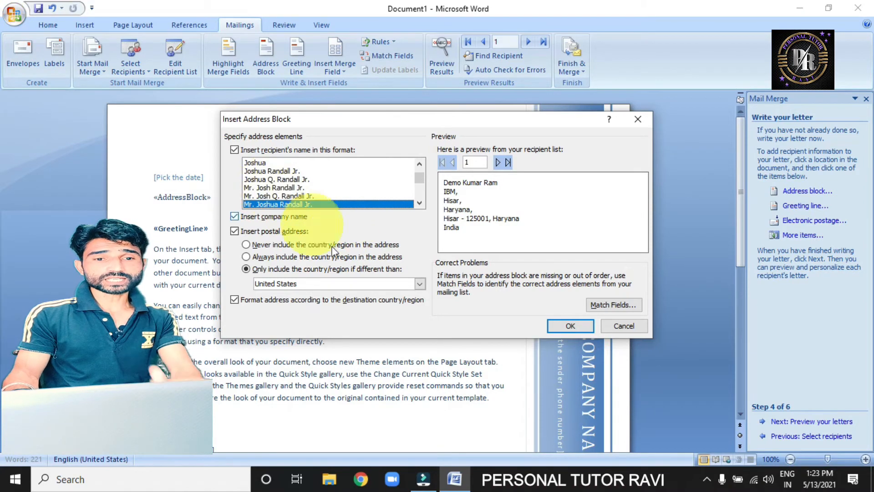
left_click(508, 163)
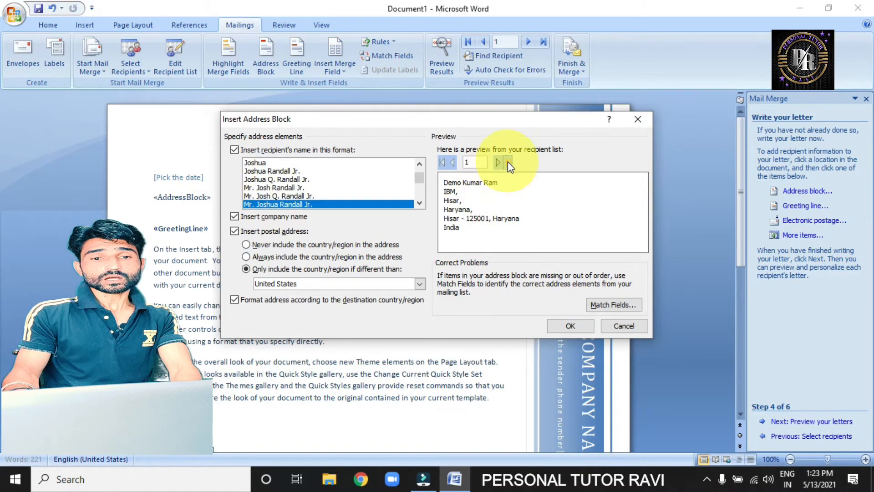
left_click(443, 163)
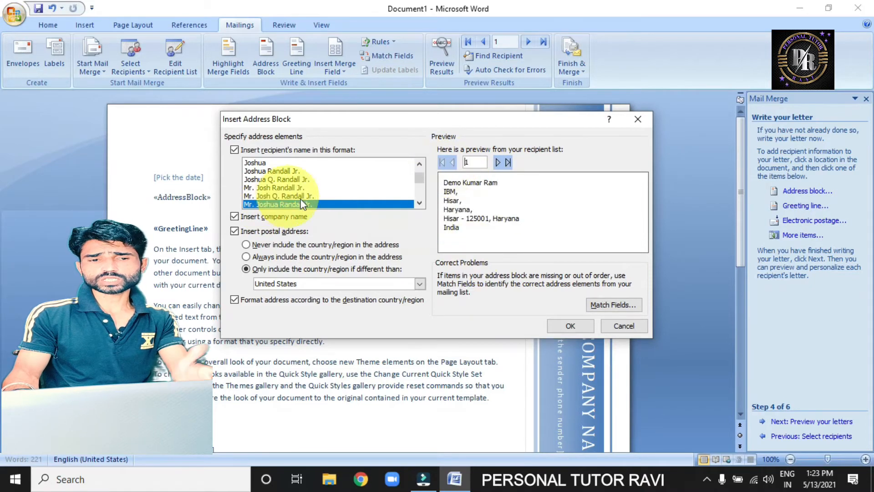
left_click(631, 327)
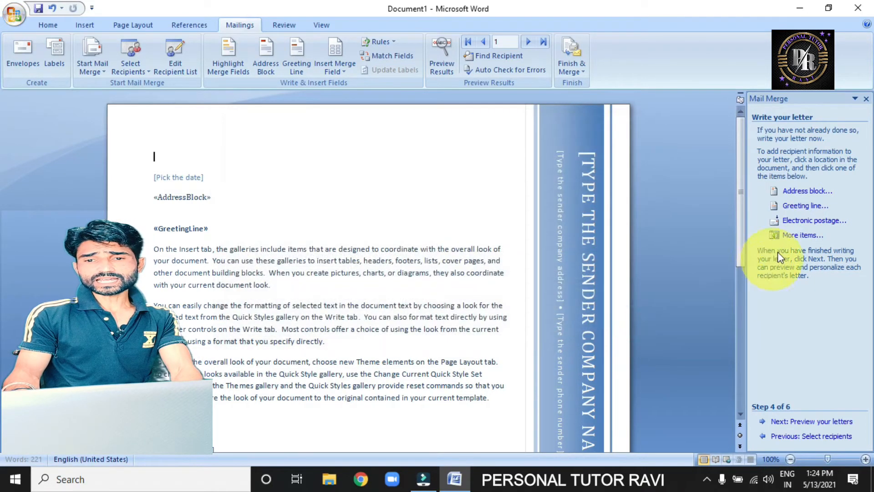
Examine the greeting line's salutation choices and recipient preview, and close its settings.
left_click(802, 206)
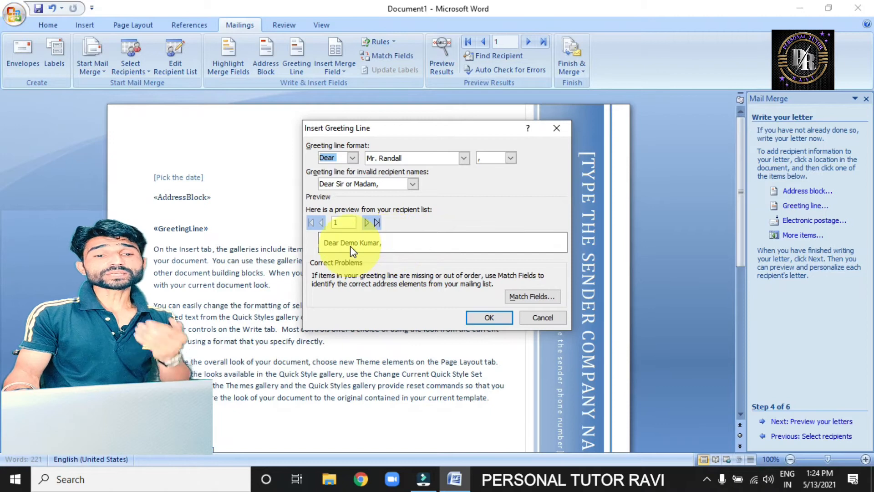
left_click(353, 158)
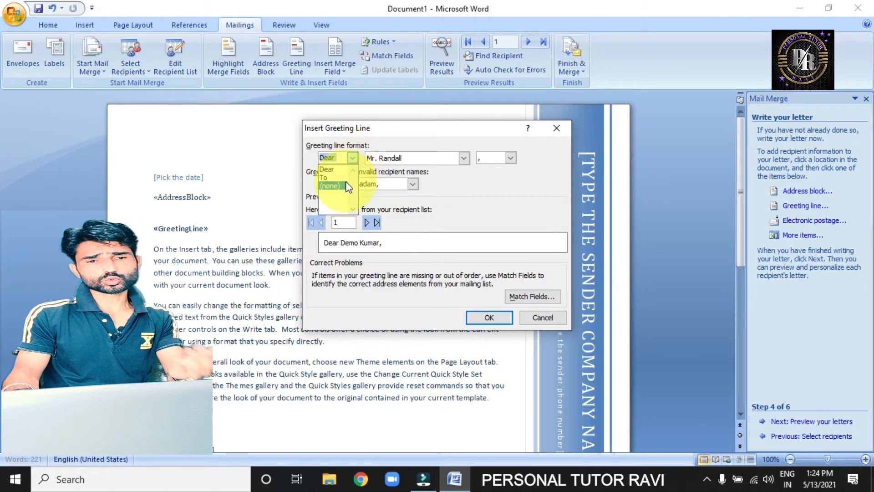
left_click(423, 245)
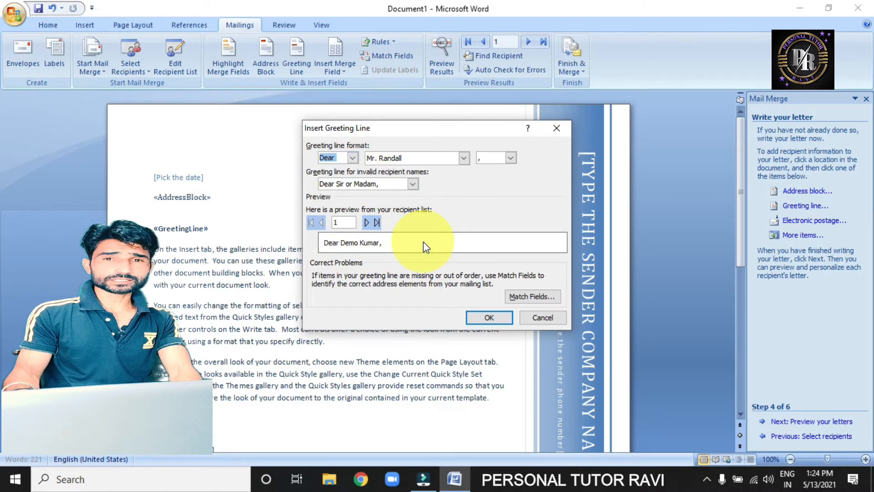
key("Return")
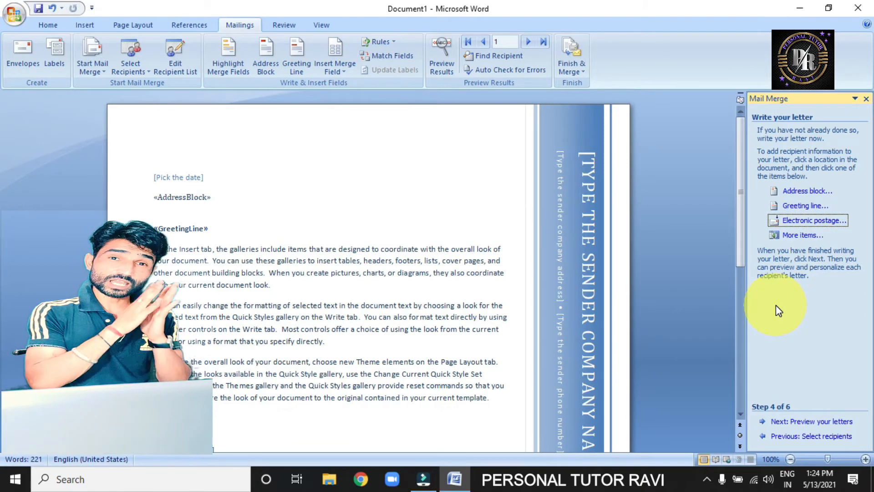
Proceed to previewing the letters and check the merged letter for each of the first four recipients.
left_click(795, 424)
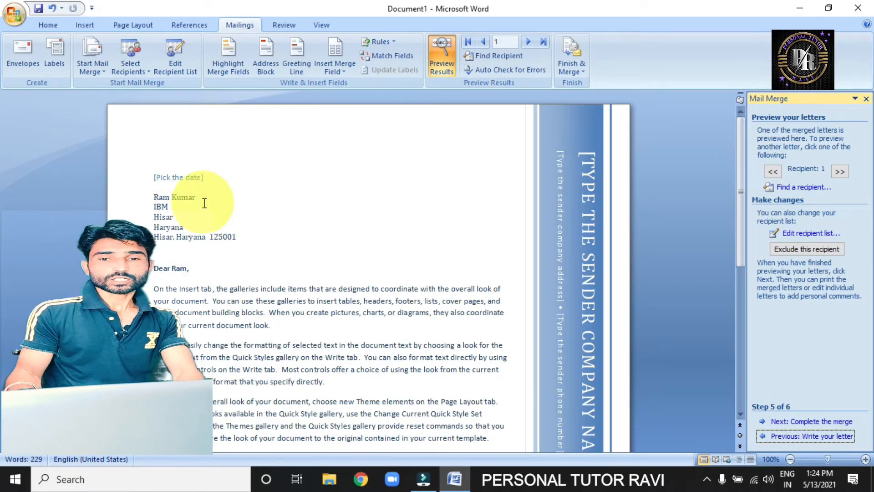
left_click(840, 171)
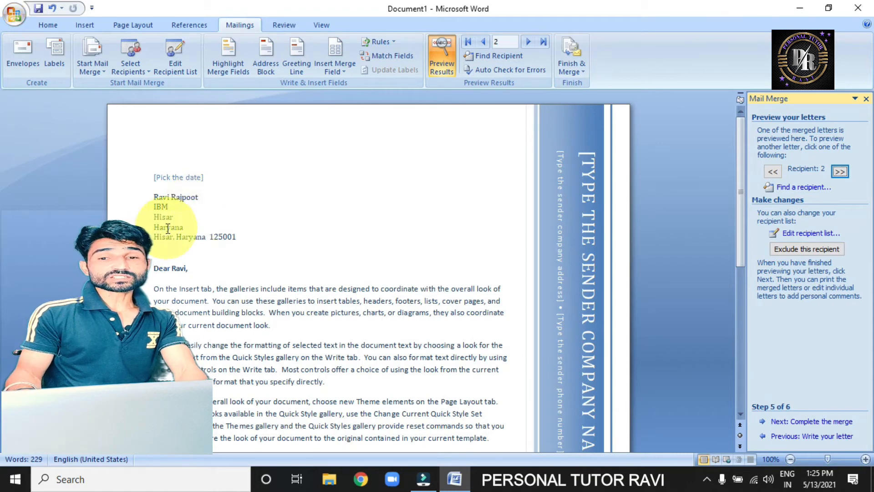
left_click(842, 172)
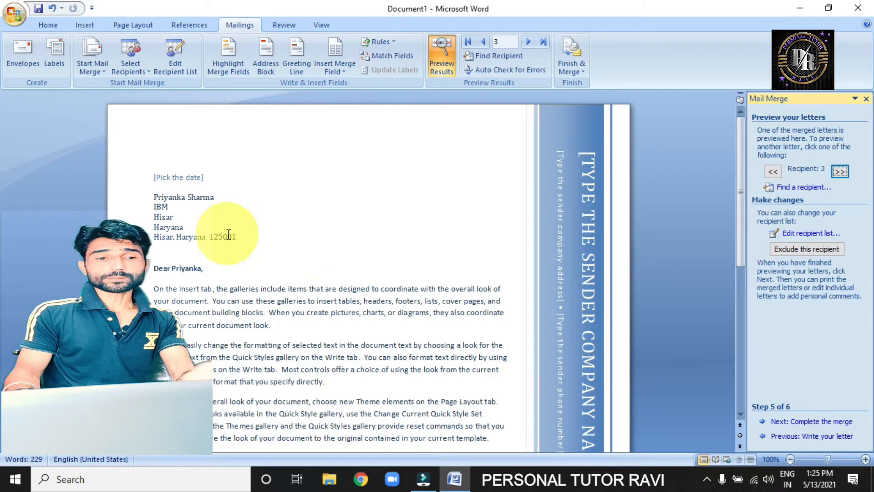
left_click(842, 172)
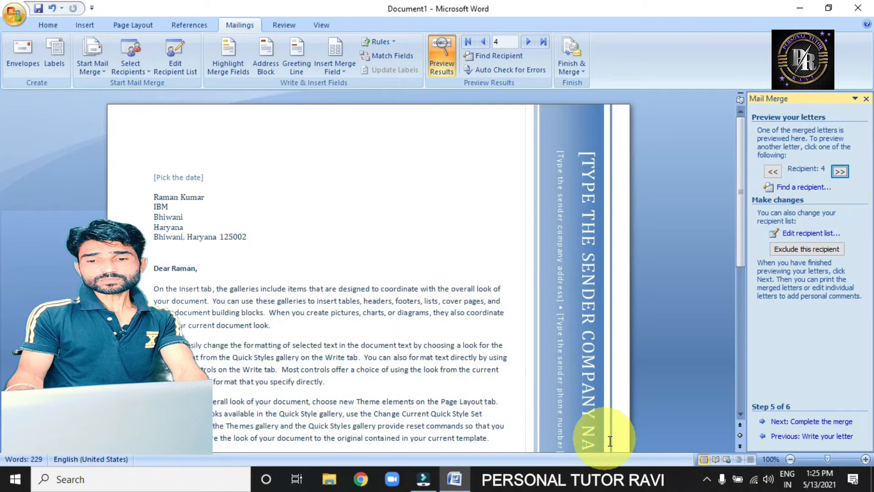
Complete the merge and generate individual letters for all records in a new document.
left_click(803, 426)
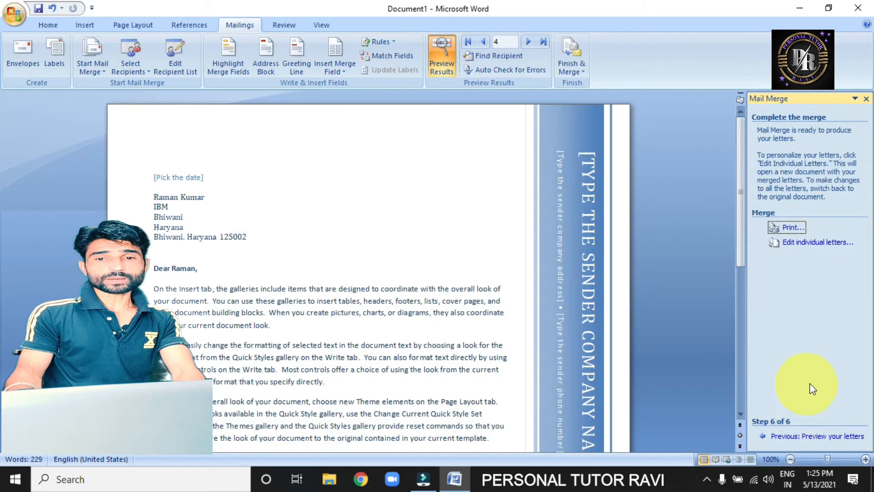
left_click(807, 245)
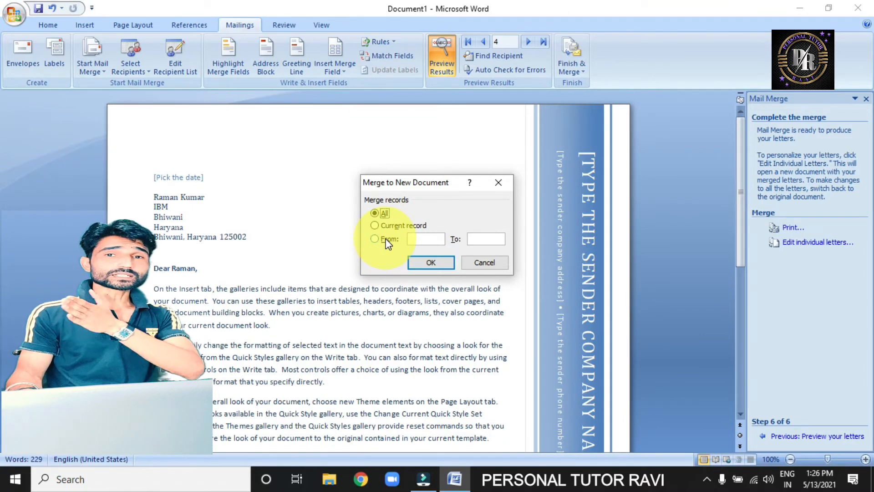
left_click(431, 262)
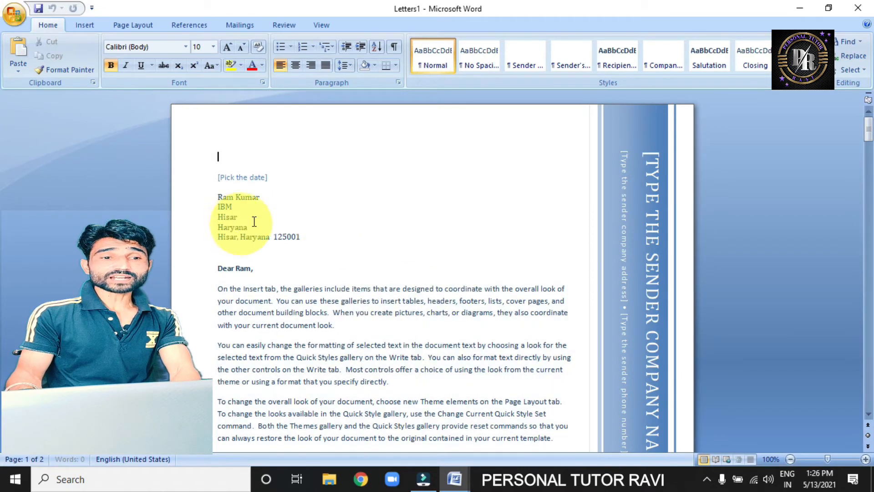
Review the address, greeting and body of each recipient's merged letter, and close the letters document without saving it.
scroll(363, 234, "down", 15)
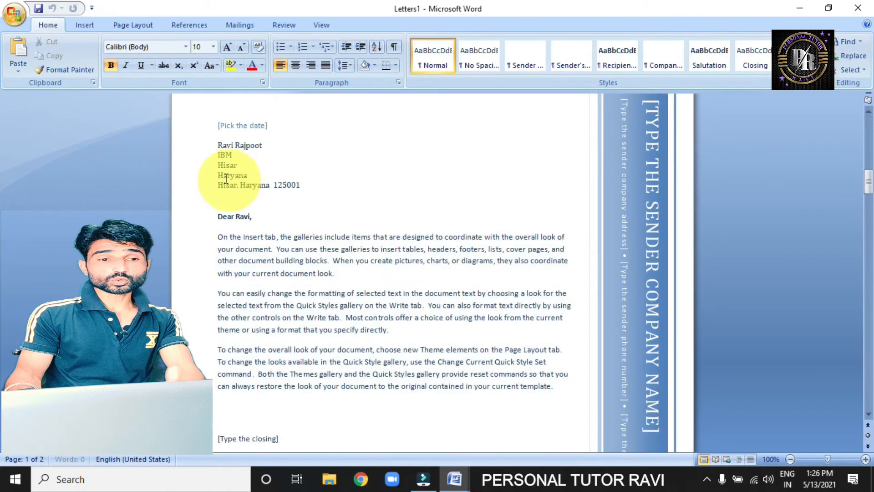
scroll(339, 208, "down", 12)
scroll(340, 209, "down", 6)
scroll(326, 257, "down", 5)
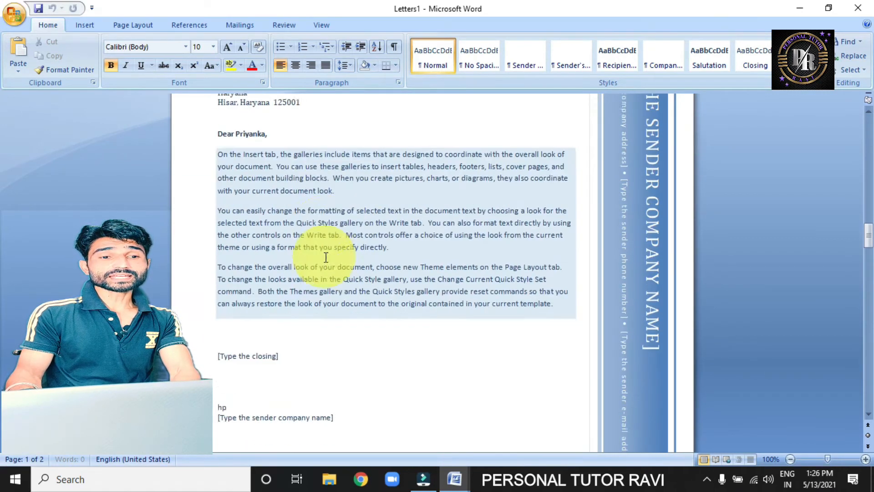
scroll(326, 258, "down", 10)
scroll(319, 272, "down", 8)
scroll(318, 271, "down", 10)
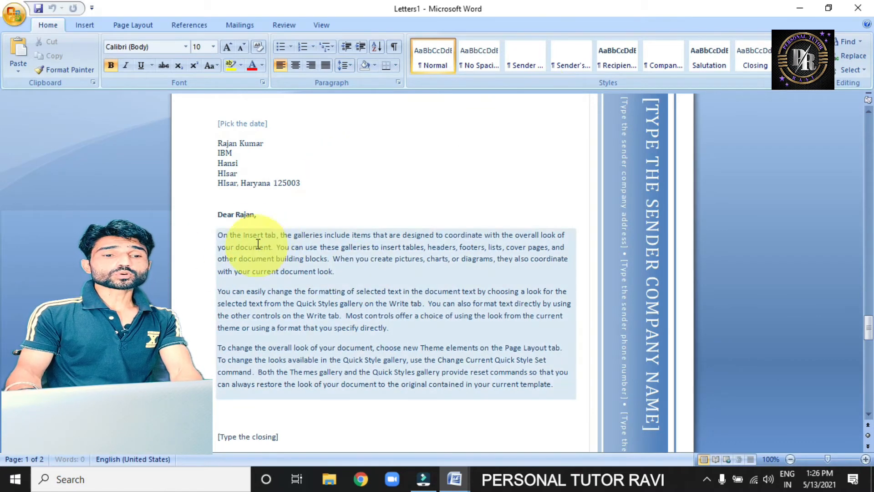
scroll(322, 226, "up", 6)
scroll(322, 228, "down", 13)
scroll(322, 228, "up", 6)
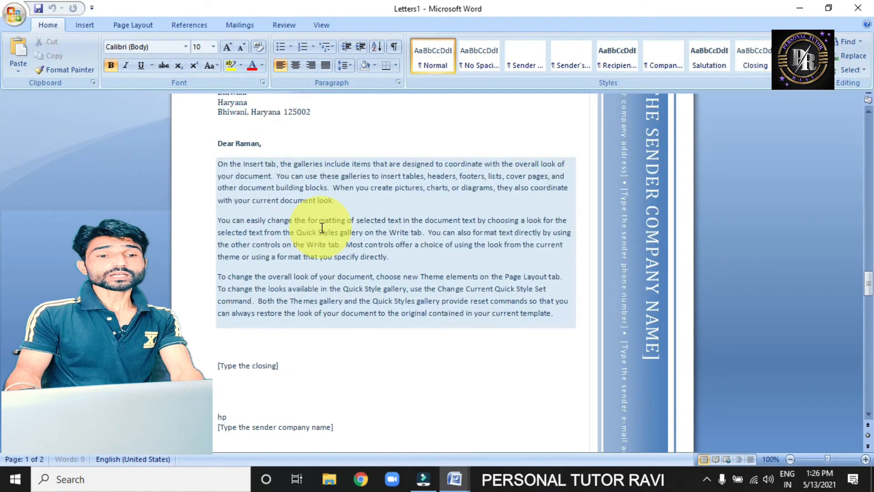
scroll(300, 333, "up", 3)
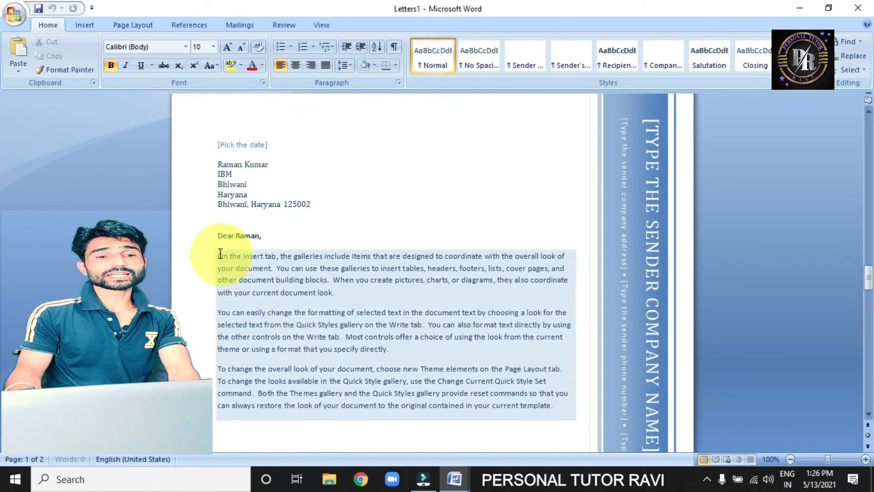
scroll(282, 274, "up", 8)
scroll(282, 273, "up", 15)
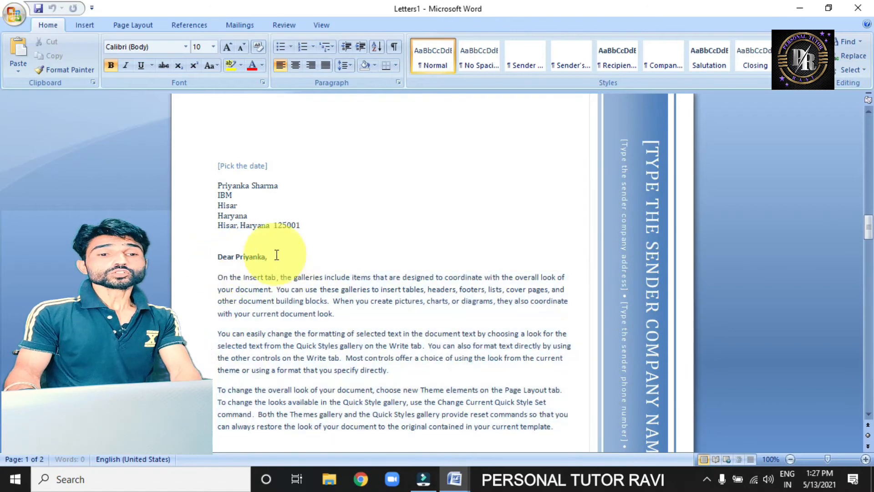
scroll(276, 255, "up", 15)
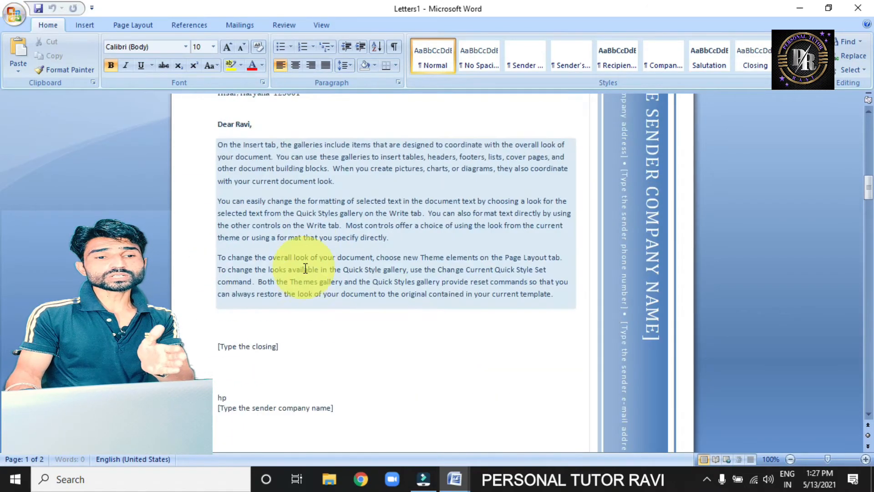
scroll(308, 273, "up", 5)
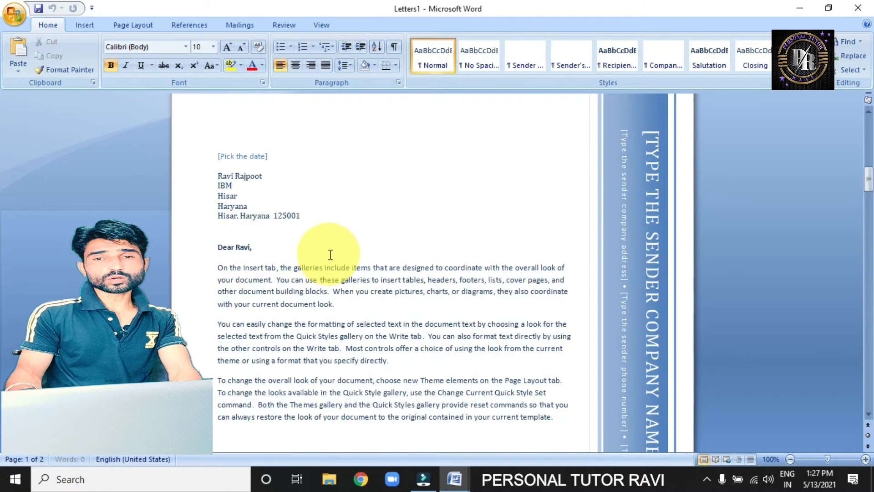
scroll(329, 255, "down", 12)
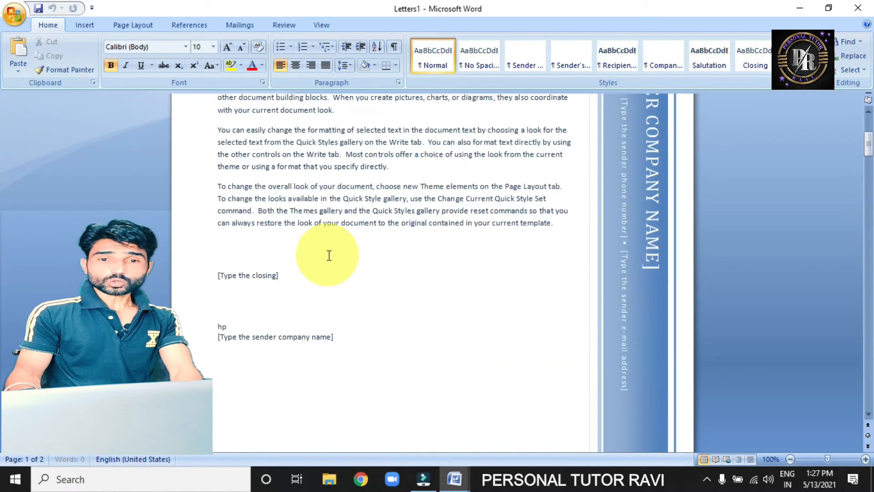
left_click(863, 10)
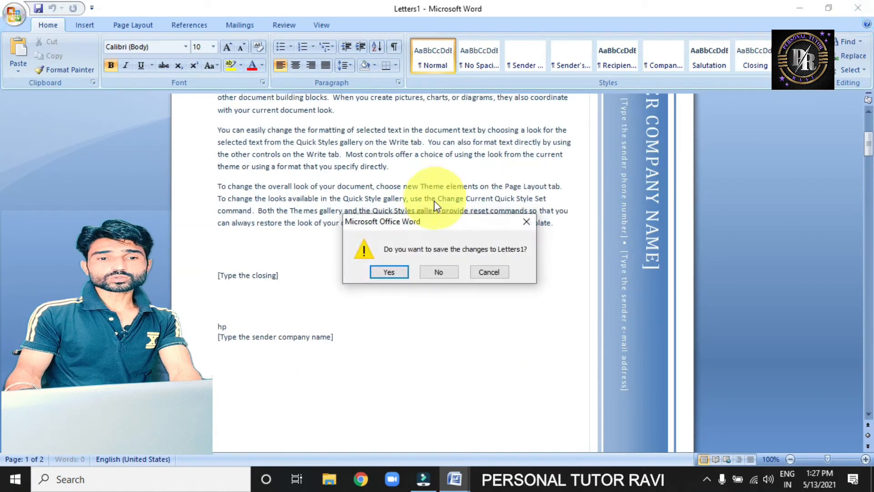
left_click(446, 271)
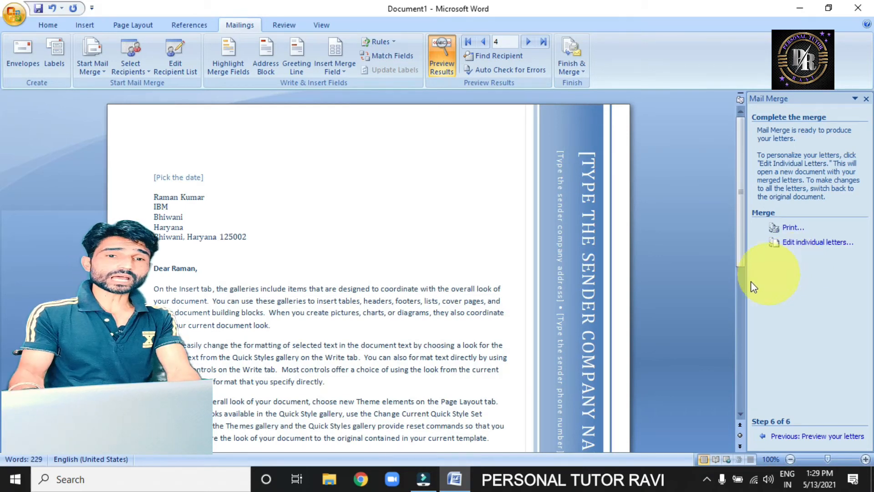
left_click(573, 68)
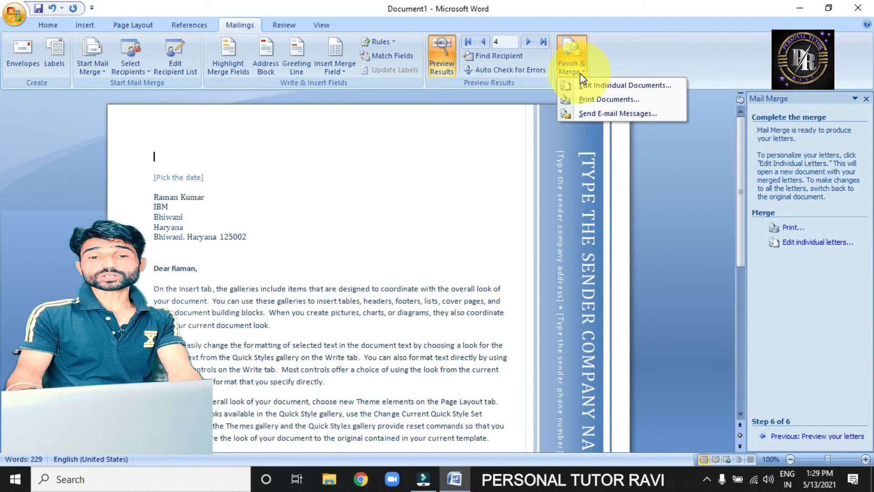
left_click(600, 114)
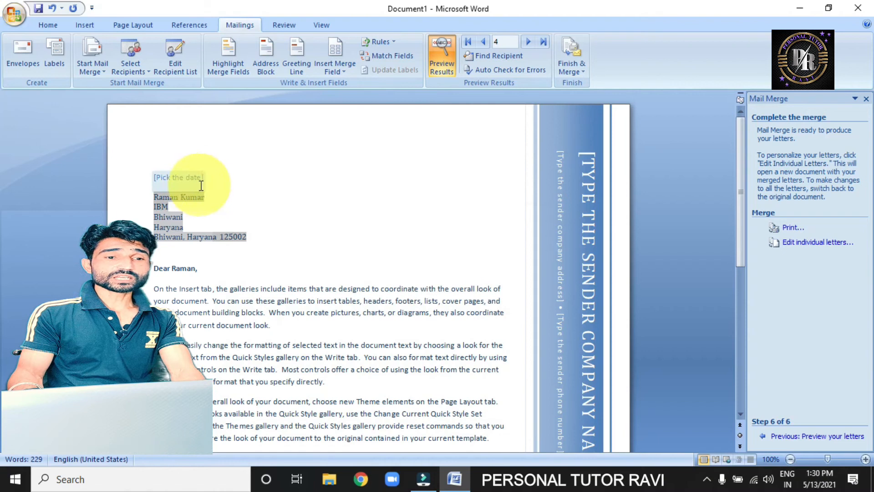
Set the letter's date placeholder to 5/13/2021.
left_click(179, 178)
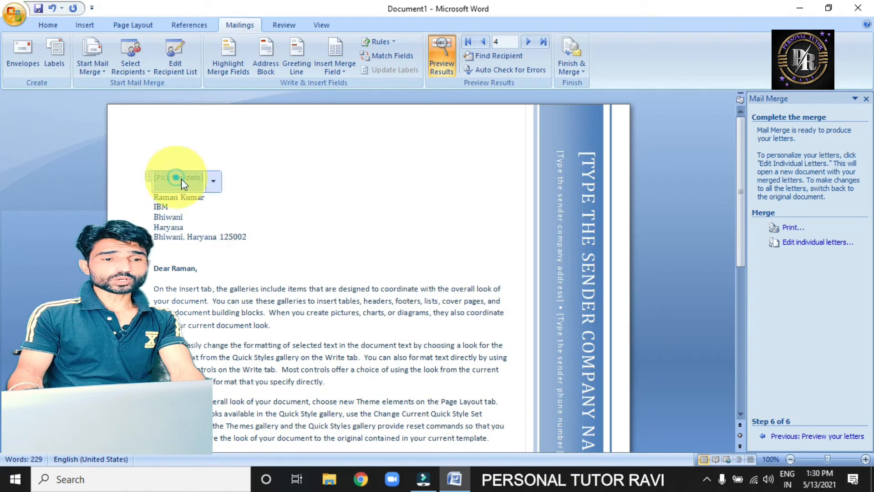
left_click(214, 182)
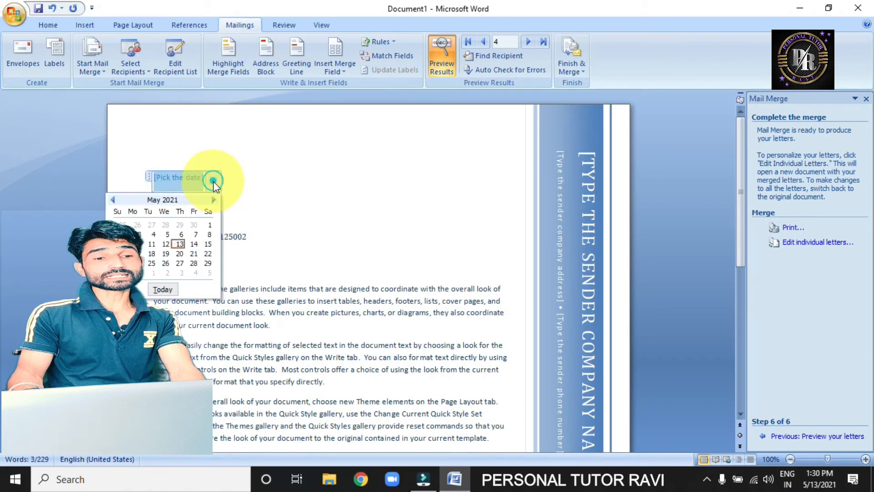
left_click(178, 243)
left_click(297, 217)
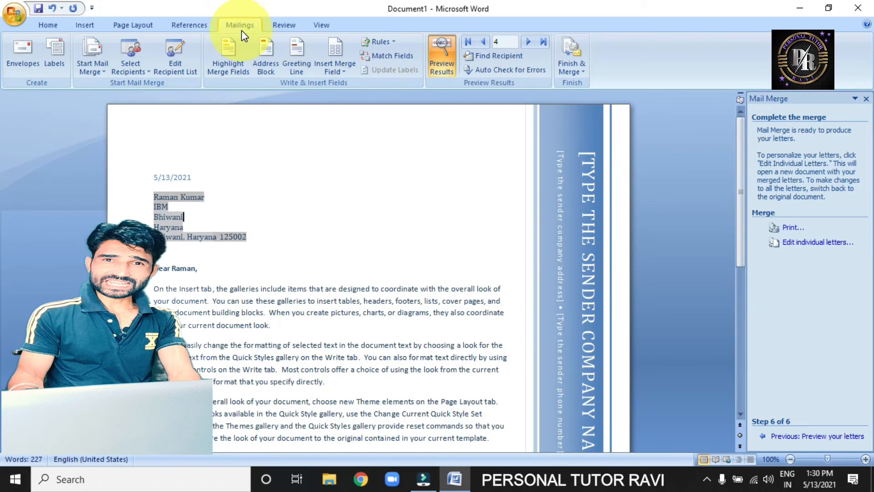
Examine the envelope and label settings for the current recipient's address, and close them without printing or creating anything.
left_click(38, 72)
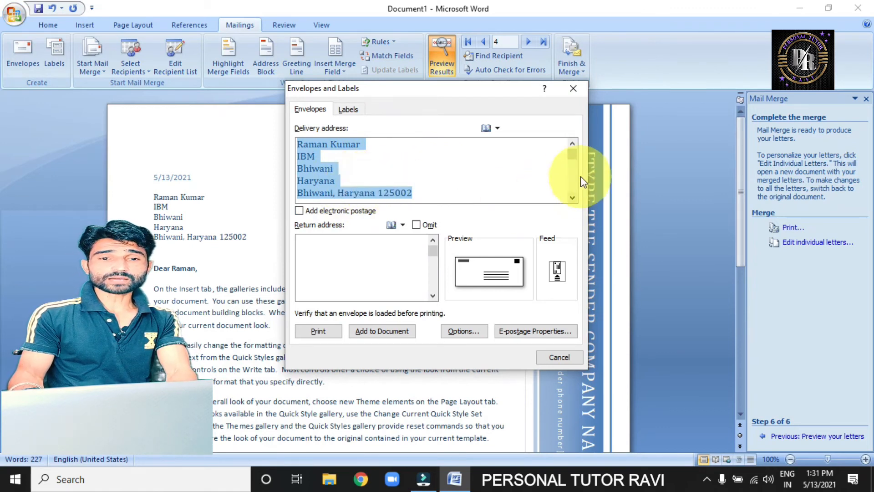
mouse_move(575, 154)
left_mouse_down()
mouse_move(576, 192)
mouse_move(575, 160)
mouse_move(567, 161)
left_mouse_up()
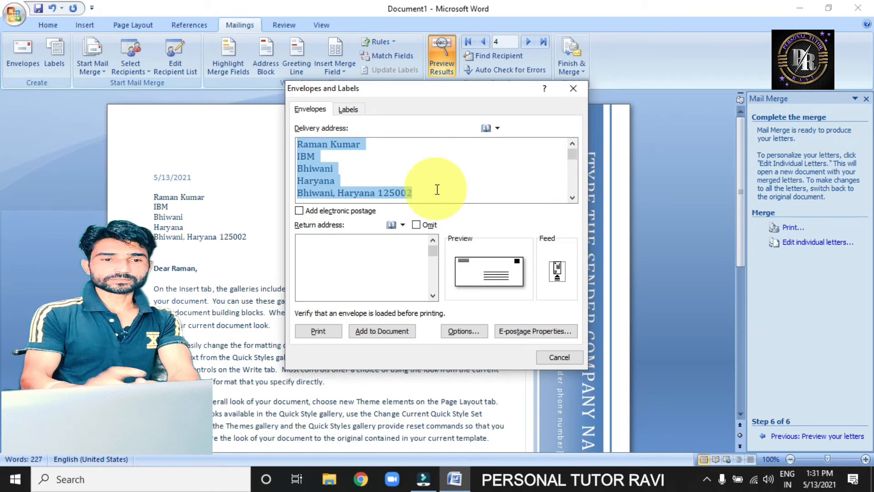
left_click(554, 358)
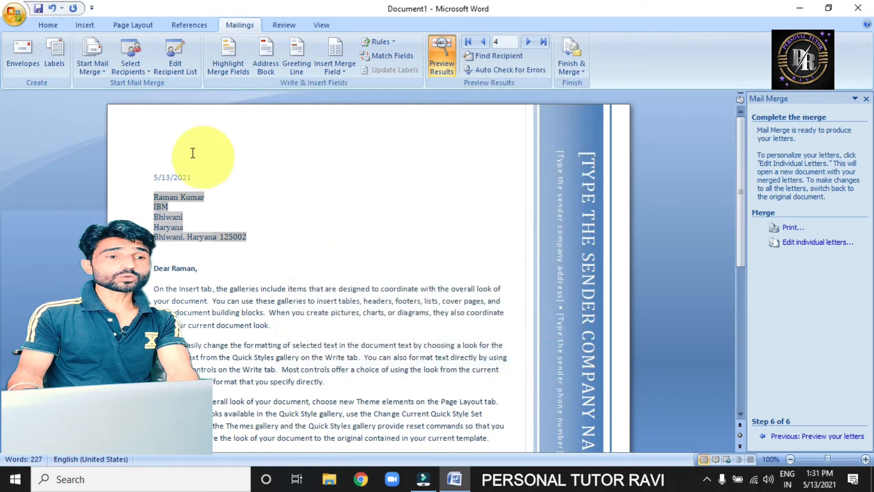
left_click(61, 64)
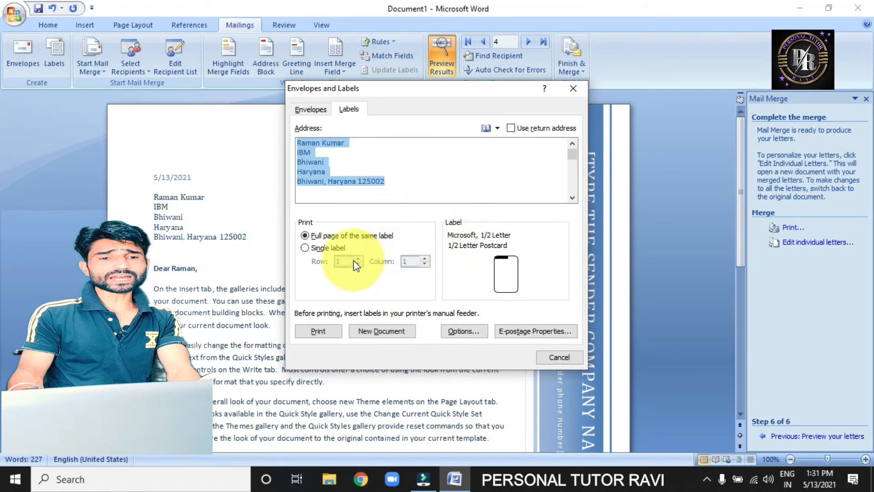
left_click(575, 92)
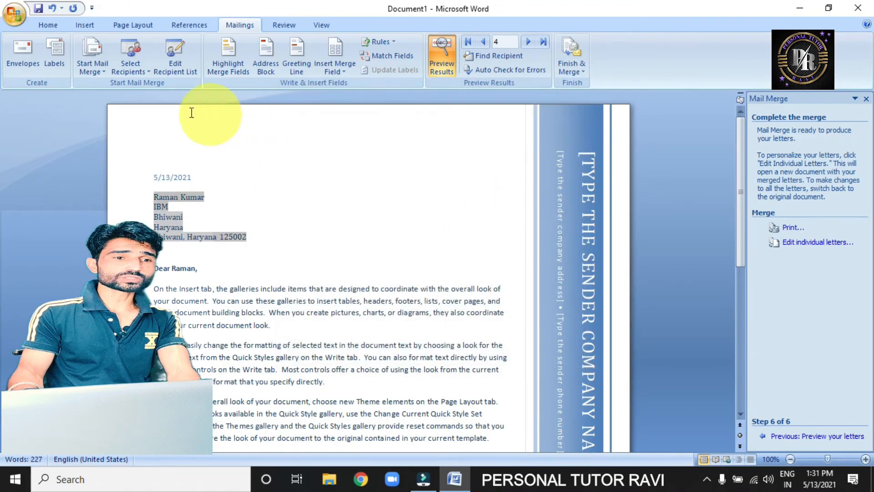
left_click(96, 68)
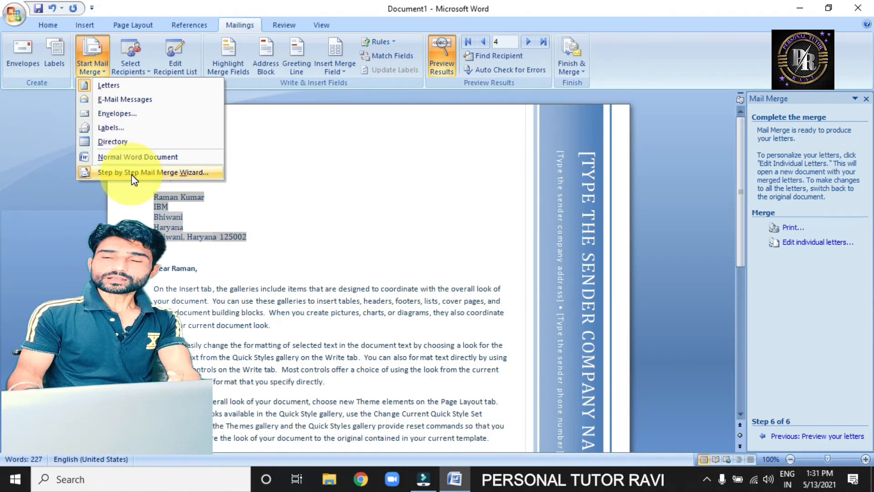
left_click(297, 164)
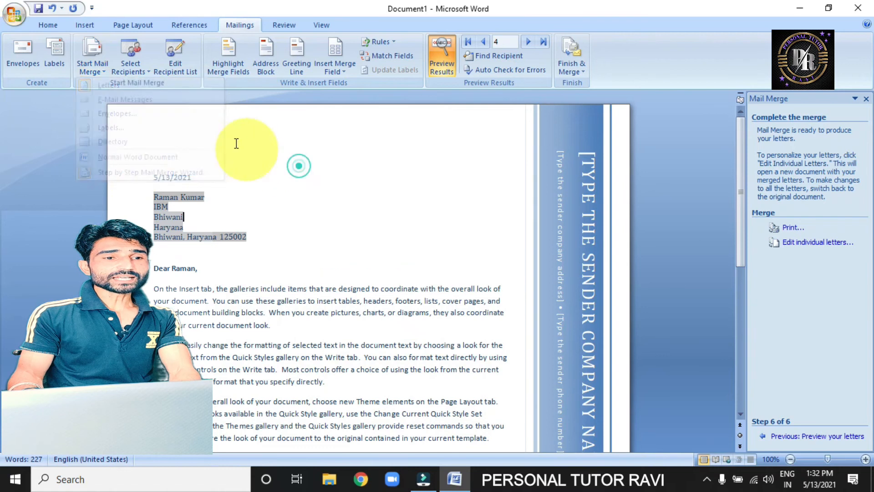
left_click(138, 67)
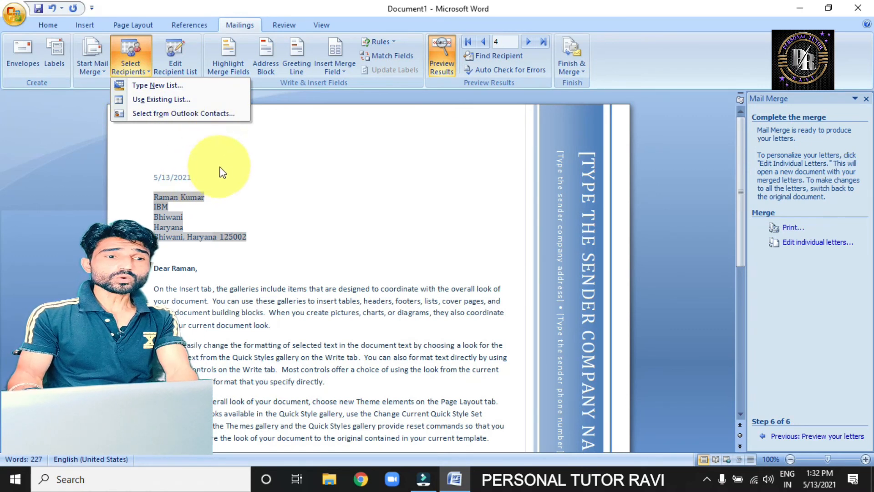
Examine the mail merge recipient list, select the third recipient's record, and close the list without editing any entries.
left_click(280, 174)
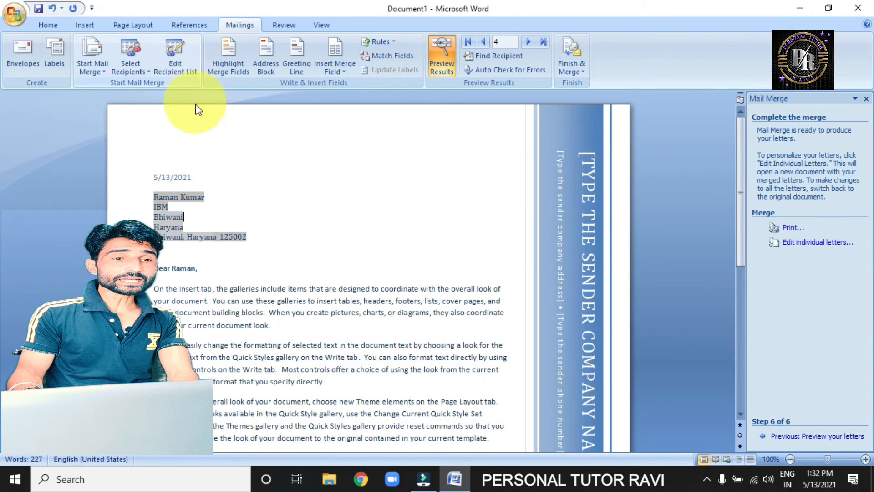
left_click(175, 62)
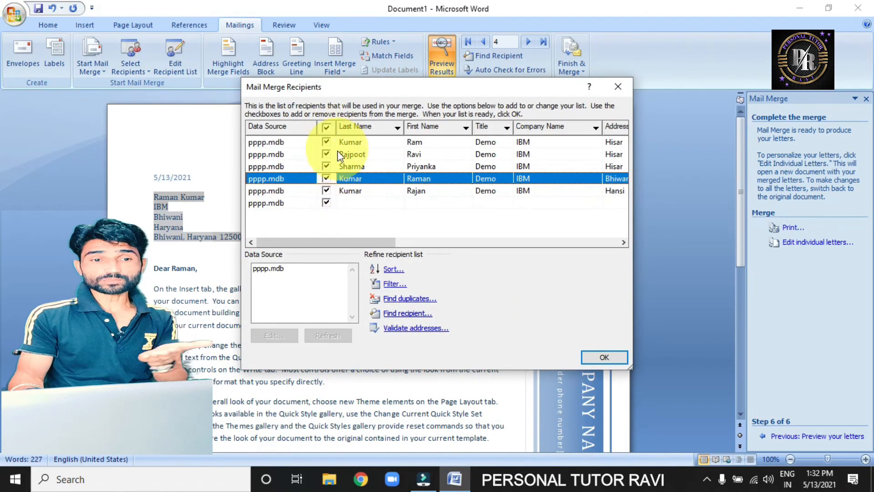
left_click(418, 165)
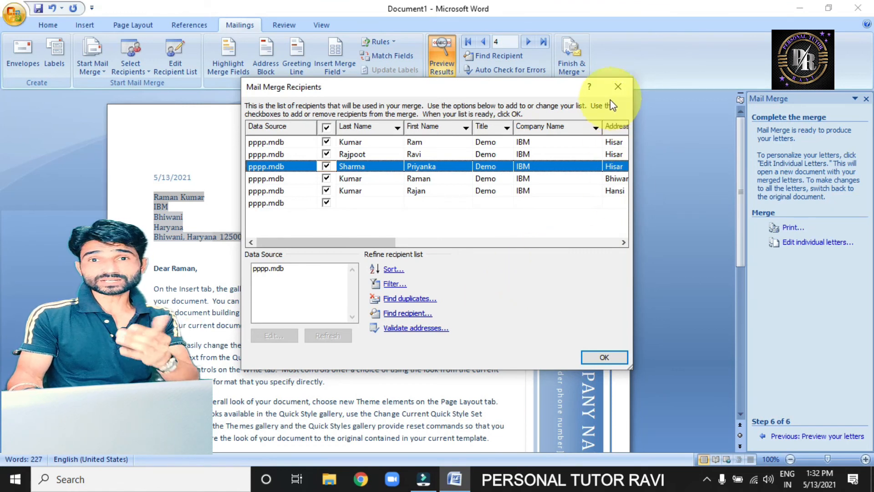
left_click(618, 86)
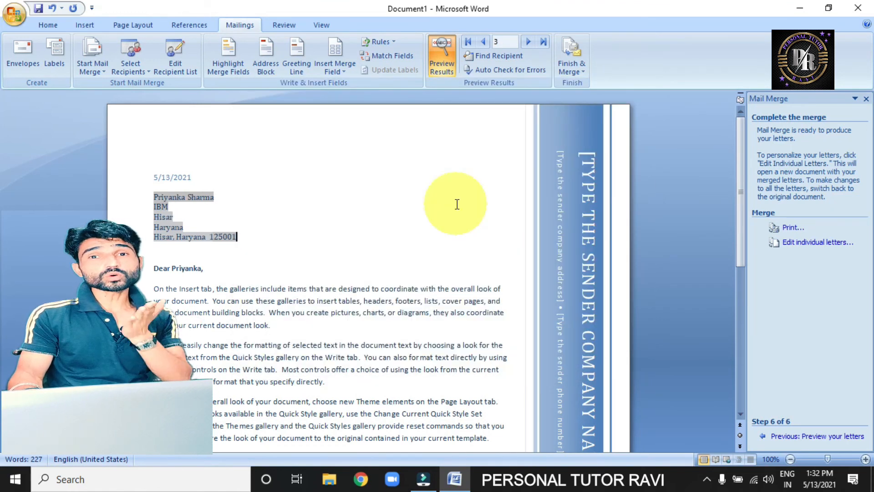
Highlight the merge fields in the letter, and examine the address block options without inserting another block.
left_click(239, 69)
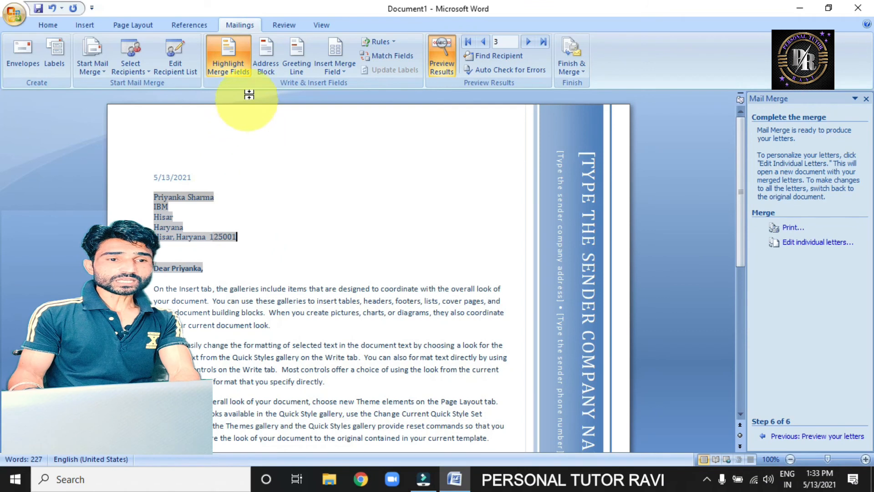
left_click(269, 68)
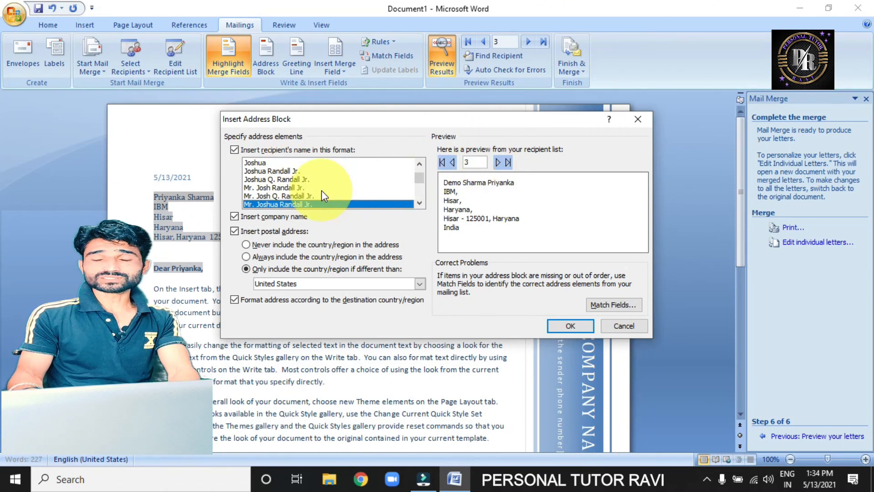
left_click(637, 120)
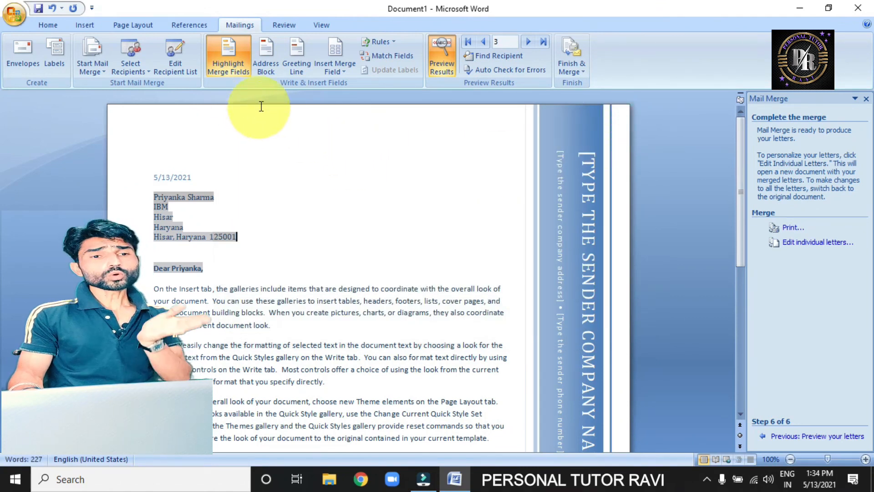